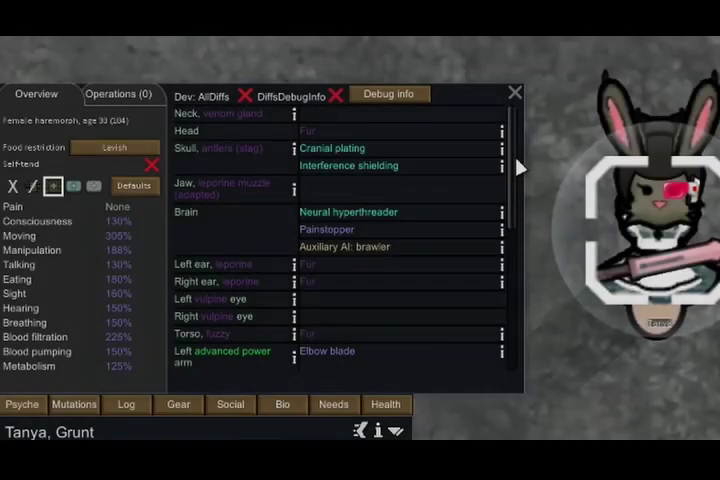
pyautogui.scroll(-2, 520, 175)
pyautogui.scroll(-2, 520, 190)
pyautogui.scroll(-1, 520, 195)
pyautogui.scroll(-1, 522, 205)
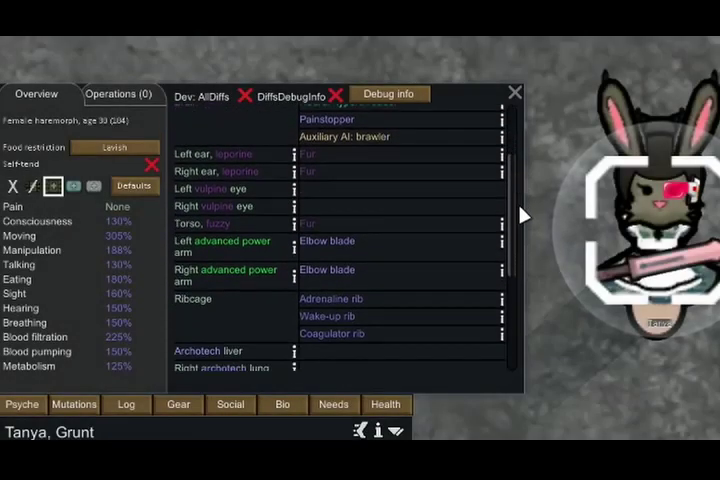
pyautogui.scroll(-1, 524, 220)
pyautogui.scroll(-1, 528, 240)
pyautogui.scroll(-1, 528, 245)
pyautogui.scroll(-1, 529, 255)
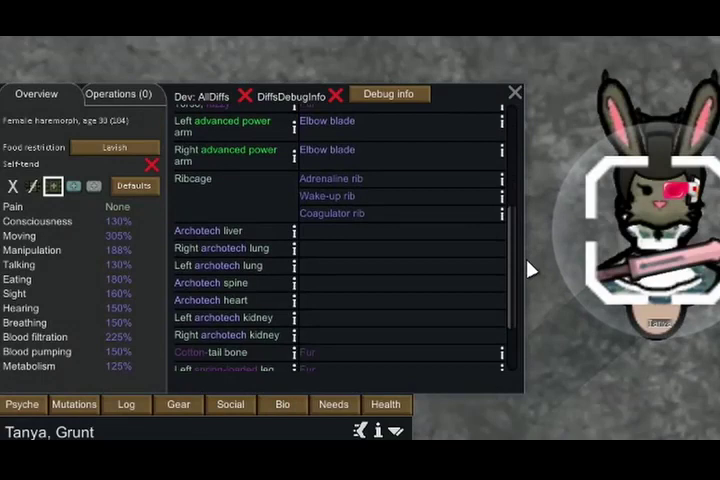
pyautogui.scroll(-1, 530, 265)
pyautogui.scroll(-1, 532, 280)
pyautogui.scroll(-1, 533, 290)
pyautogui.scroll(-1, 534, 300)
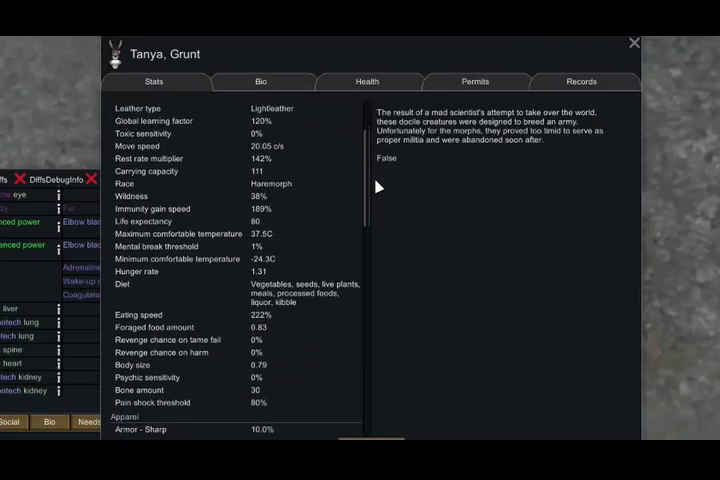
pyautogui.scroll(-2, 378, 190)
pyautogui.scroll(-1, 381, 210)
pyautogui.scroll(-2, 381, 214)
pyautogui.scroll(-1, 383, 228)
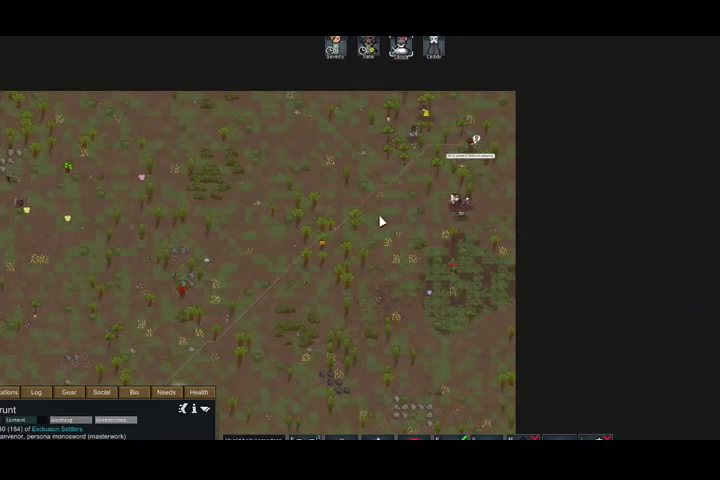
pyautogui.scroll(3, 380, 220)
# Pan the map south to bring drafted Tanya into view
pyautogui.press('s')
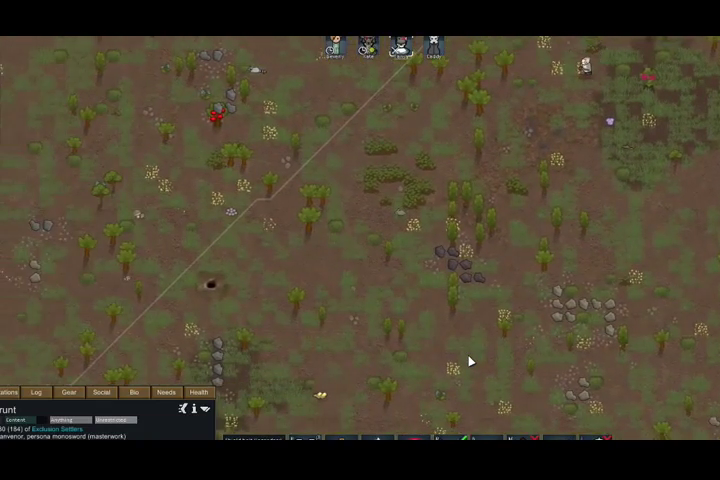
pyautogui.press('a')
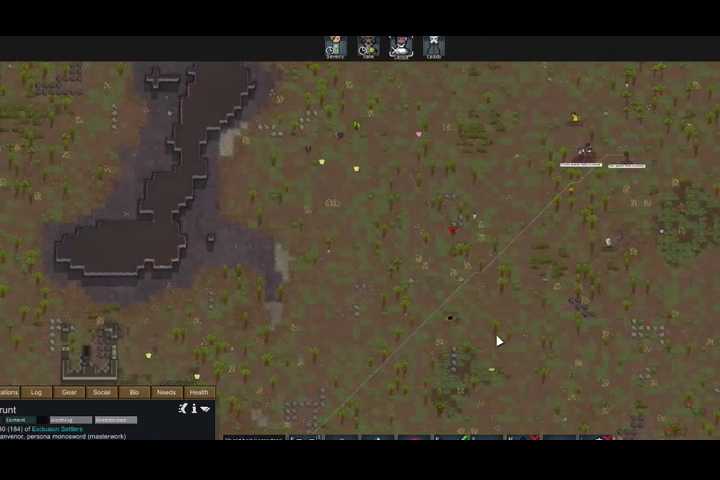
pyautogui.rightClick(591, 271)
pyautogui.click(600, 284)
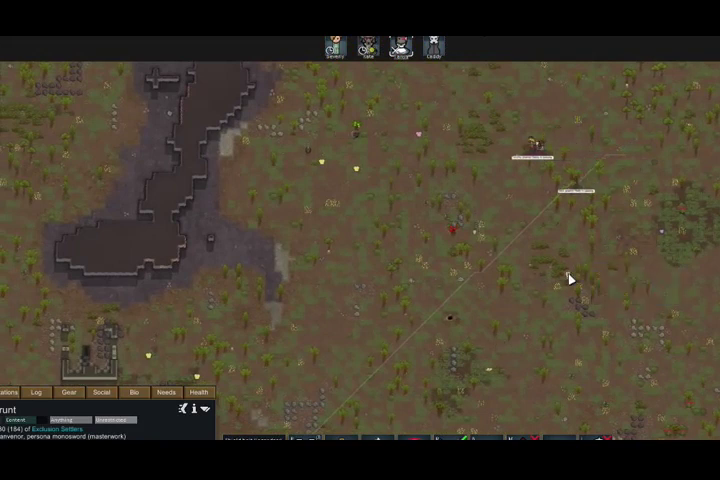
pyautogui.press('s')
pyautogui.scroll(3, 476, 325)
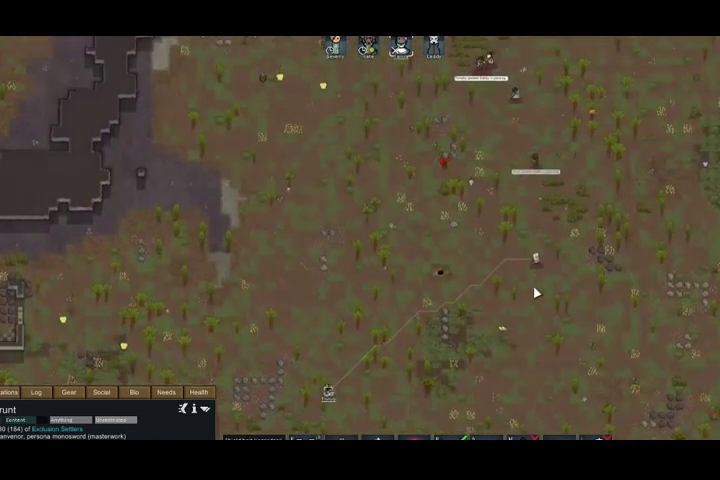
pyautogui.scroll(2, 530, 300)
pyautogui.press('s')
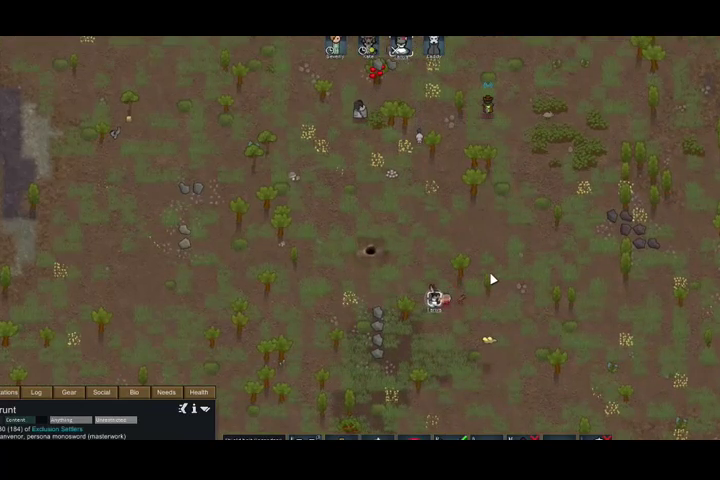
# Move Tanya toward the enemies to the north, right and top-left
pyautogui.rightClick(490, 108)
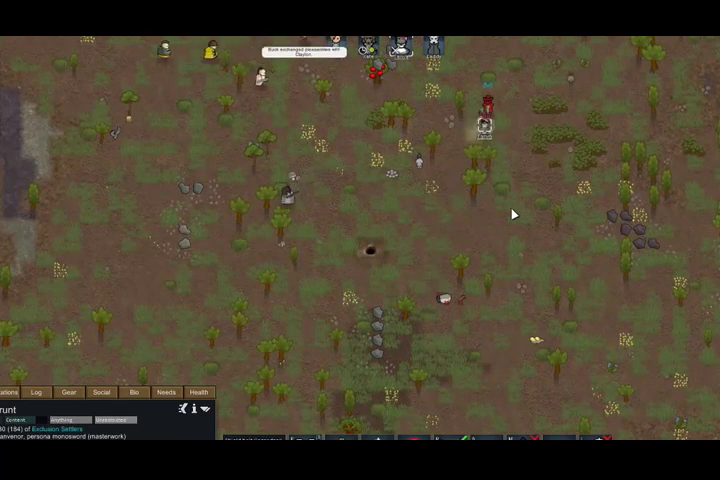
pyautogui.scroll(-3, 461, 258)
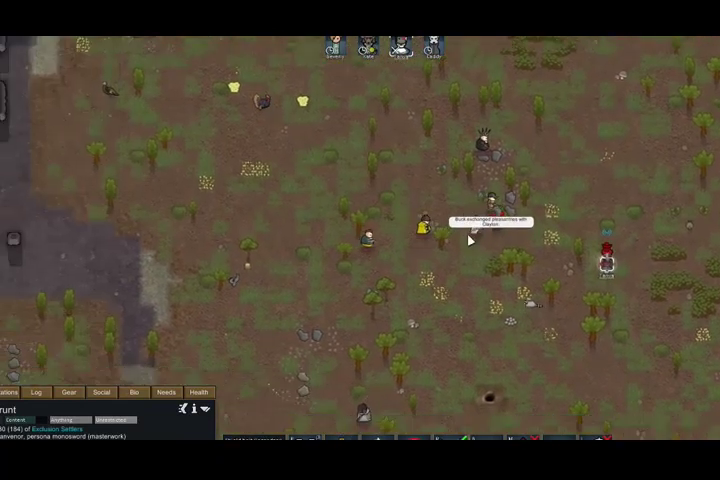
pyautogui.scroll(3, 577, 150)
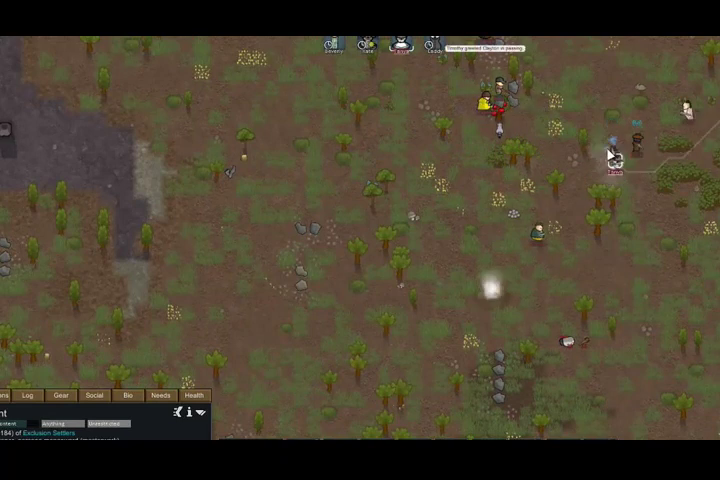
pyautogui.rightClick(654, 157)
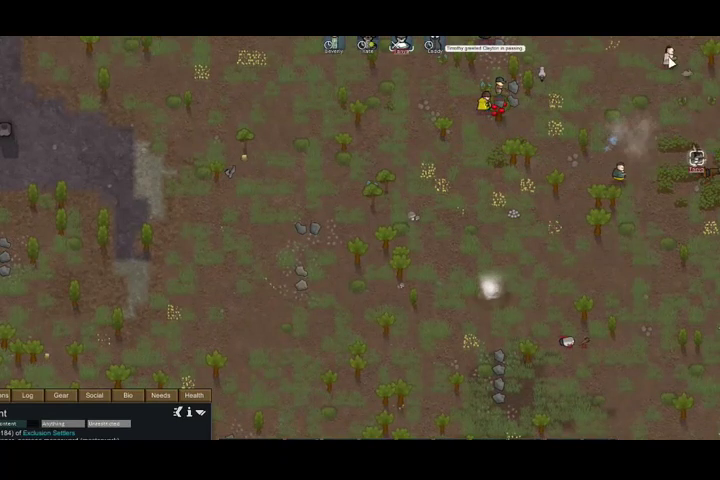
pyautogui.scroll(5, 600, 160)
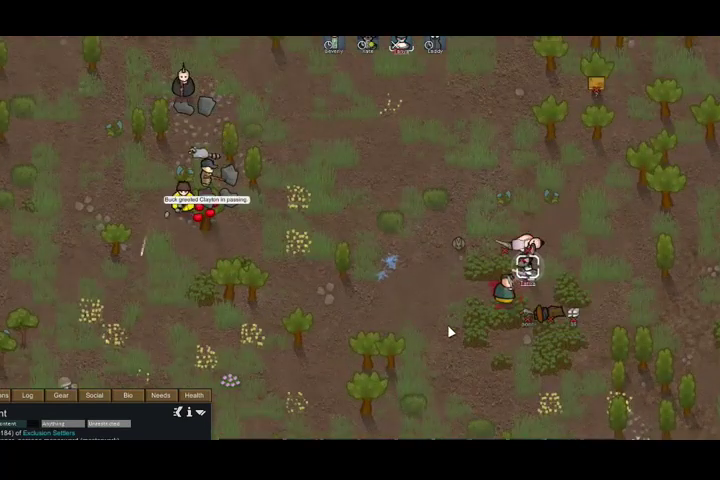
pyautogui.rightClick(212, 170)
pyautogui.click(217, 206)
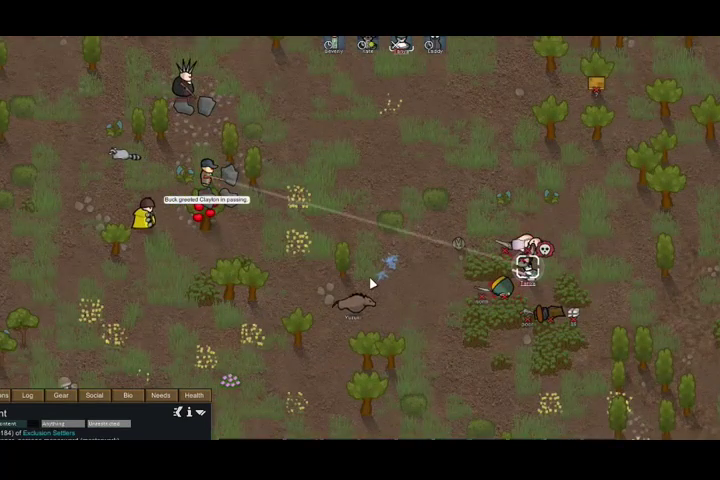
pyautogui.scroll(3, 368, 283)
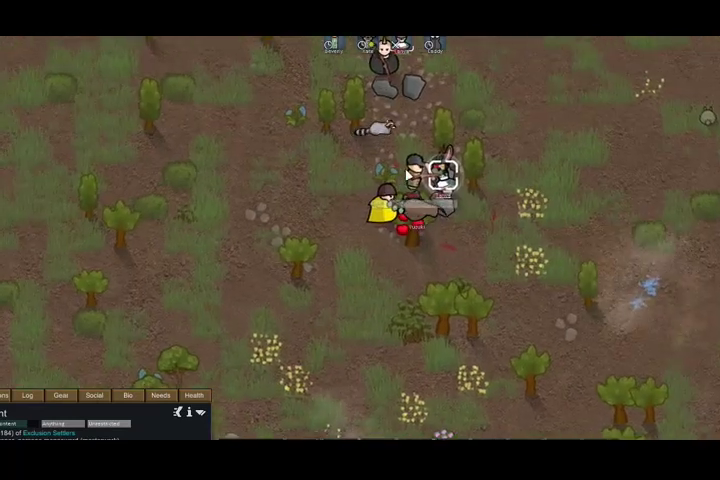
pyautogui.scroll(1, 368, 283)
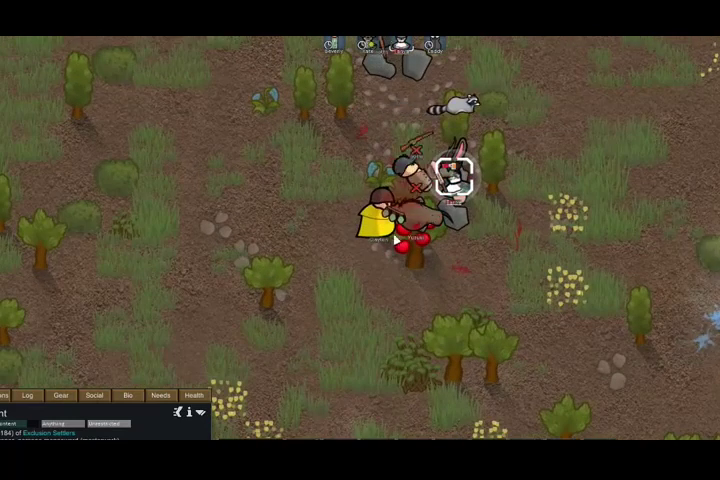
# Have Tanya melee attack the raider near the rock cluster
pyautogui.rightClick(380, 185)
pyautogui.click(400, 195)
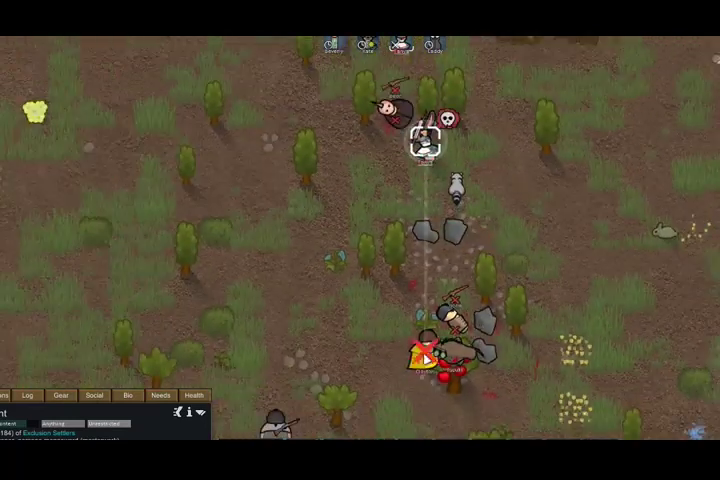
pyautogui.press('s')
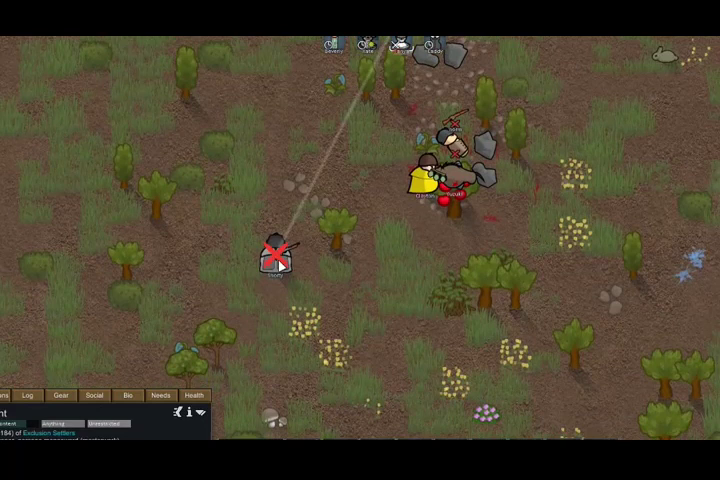
pyautogui.press('w')
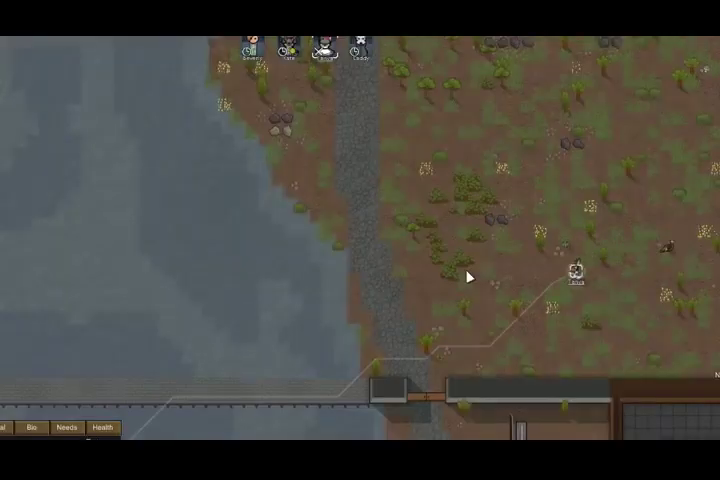
# Follow Tanya across the river and have her melee attack the first megaspider
pyautogui.press('a')
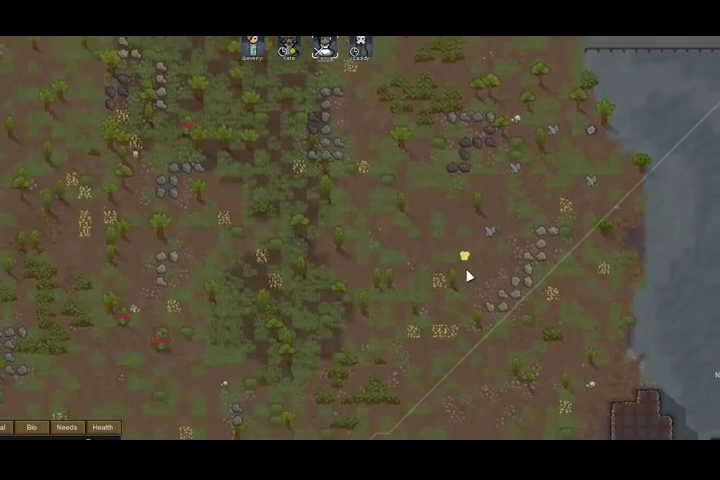
pyautogui.press('a')
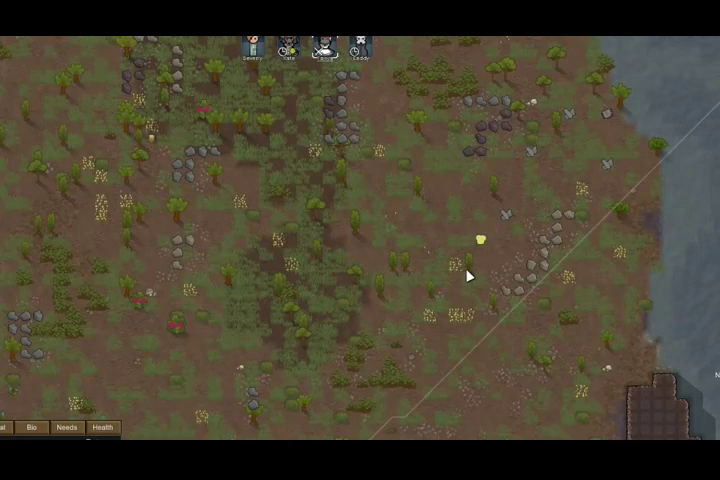
pyautogui.scroll(-3, 469, 275)
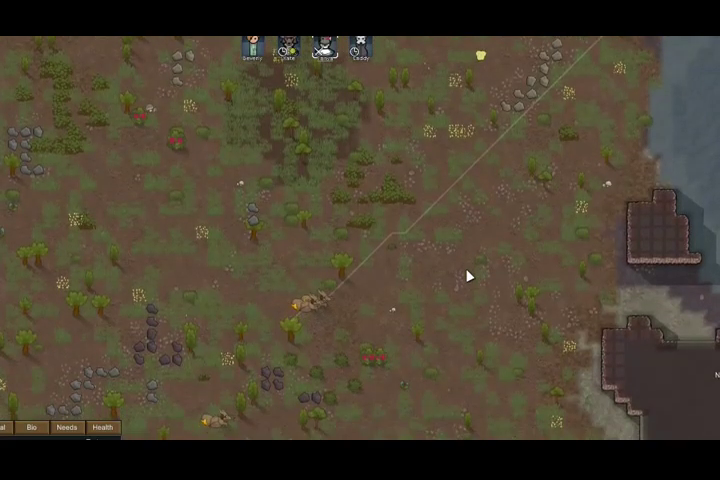
pyautogui.scroll(4, 420, 268)
pyautogui.press('w')
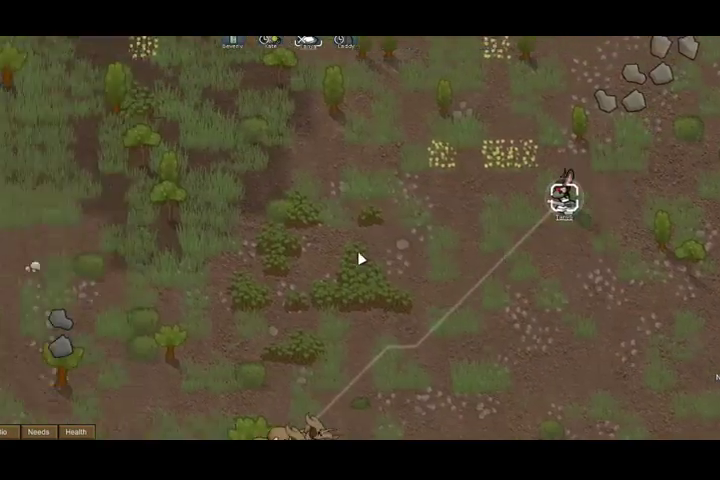
pyautogui.press('s')
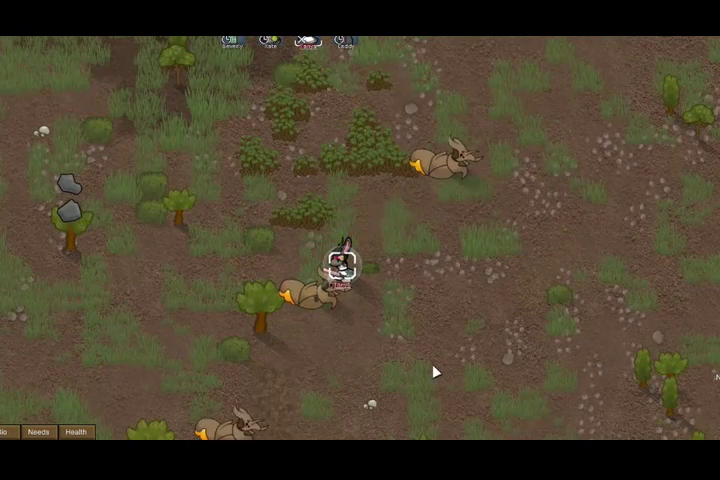
pyautogui.rightClick(320, 340)
pyautogui.click(370, 368)
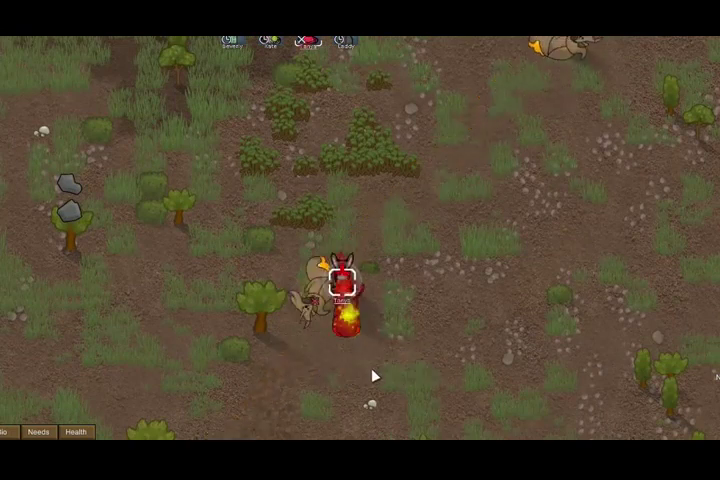
# Have Tanya melee attack a second royal megaspider near the river and bridge
pyautogui.press('s')
pyautogui.rightClick(270, 385)
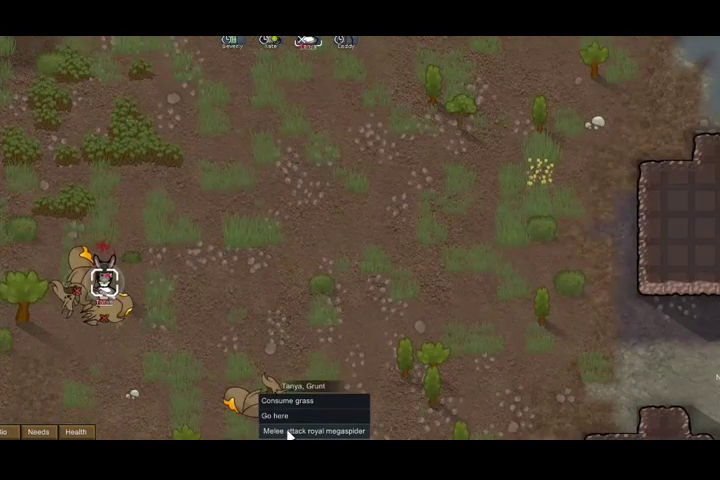
pyautogui.click(300, 430)
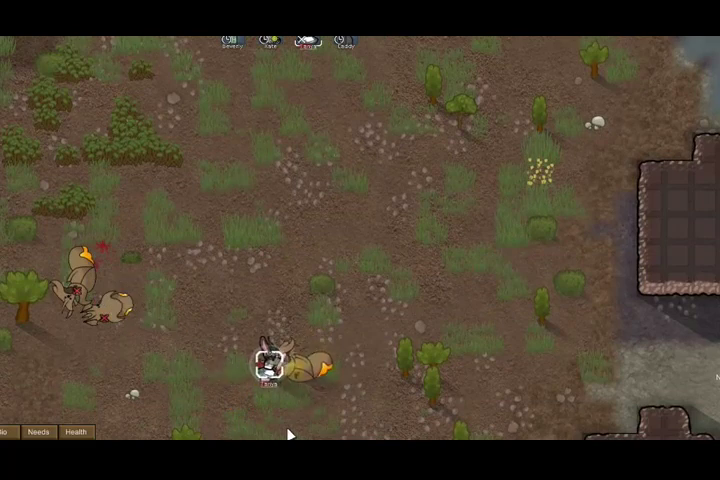
pyautogui.press('w')
pyautogui.press('d')
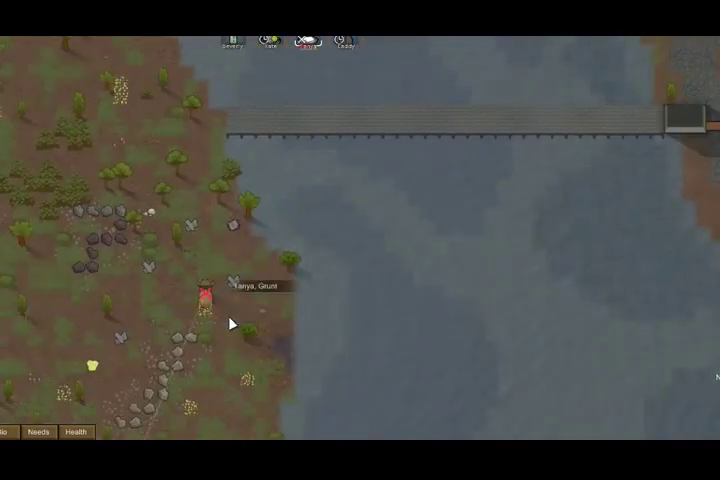
pyautogui.press('s')
pyautogui.press('a')
pyautogui.scroll(4, 286, 280)
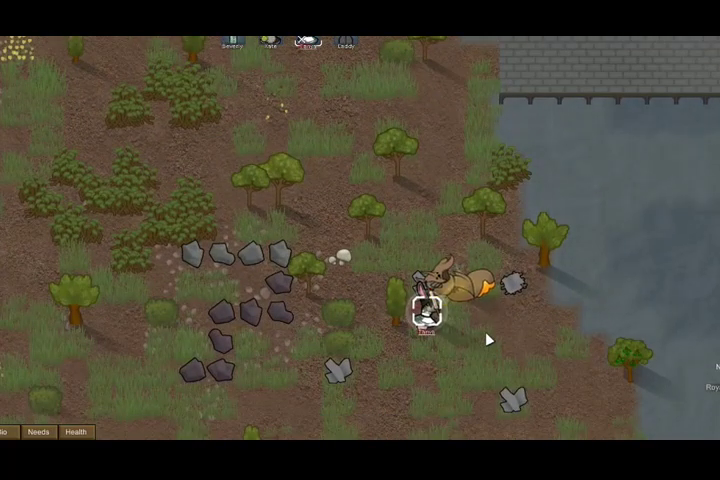
# Have Tanya melee attack a third royal megaspider
pyautogui.press('w')
pyautogui.press('d')
pyautogui.rightClick(185, 300)
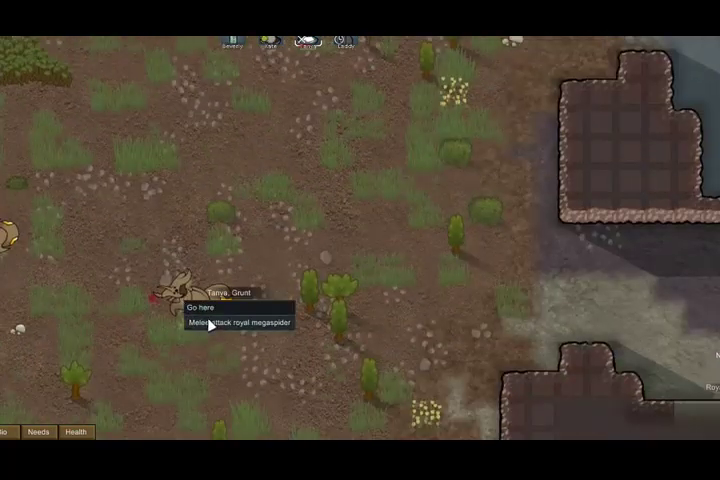
pyautogui.click(210, 323)
pyautogui.scroll(4, 300, 250)
pyautogui.scroll(-5, 370, 250)
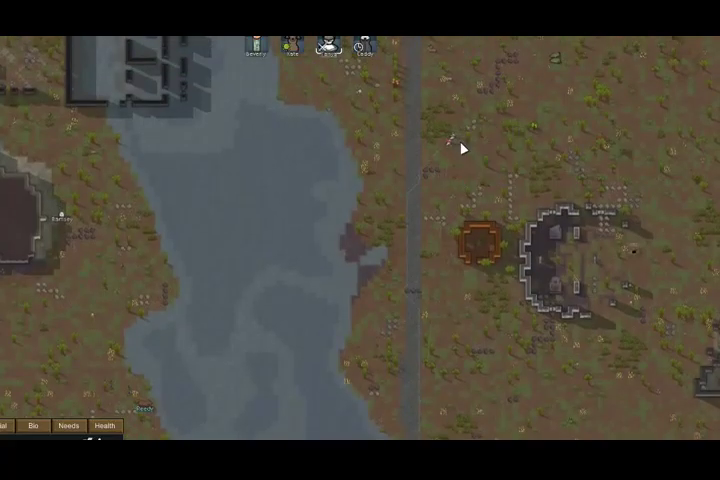
pyautogui.scroll(4, 460, 175)
pyautogui.scroll(4, 365, 230)
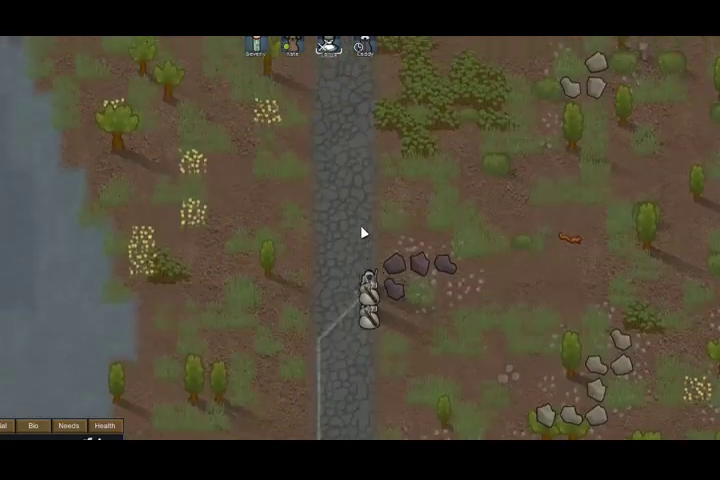
pyautogui.scroll(3, 370, 280)
pyautogui.scroll(-4, 372, 290)
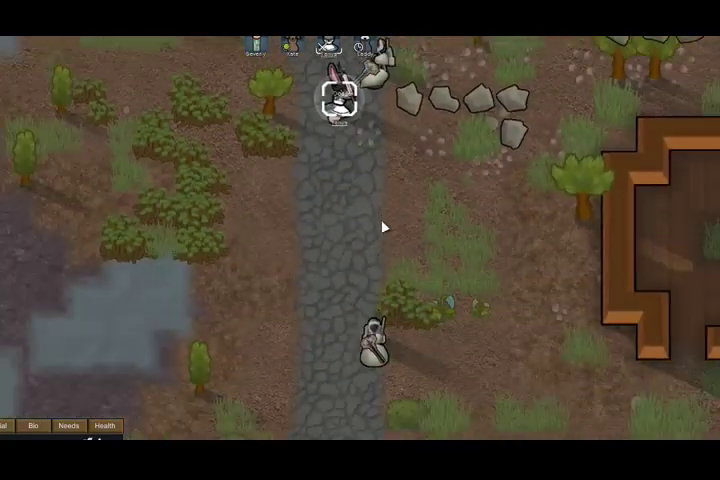
pyautogui.scroll(-4, 383, 228)
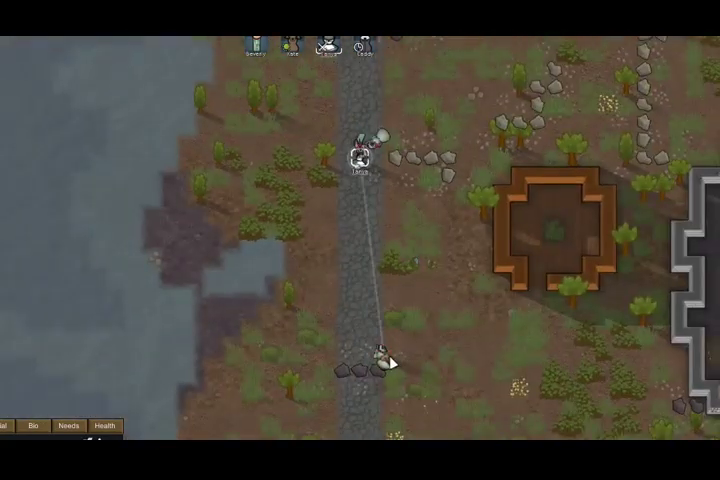
# Pan south to follow Tanya down the stone road toward the base
pyautogui.press('s')
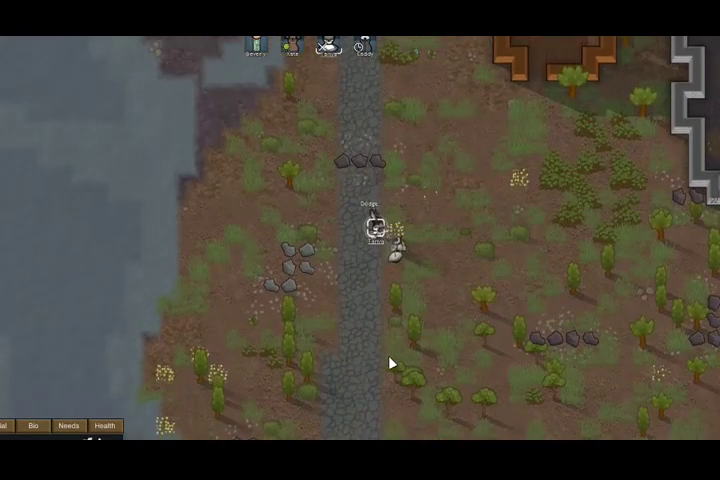